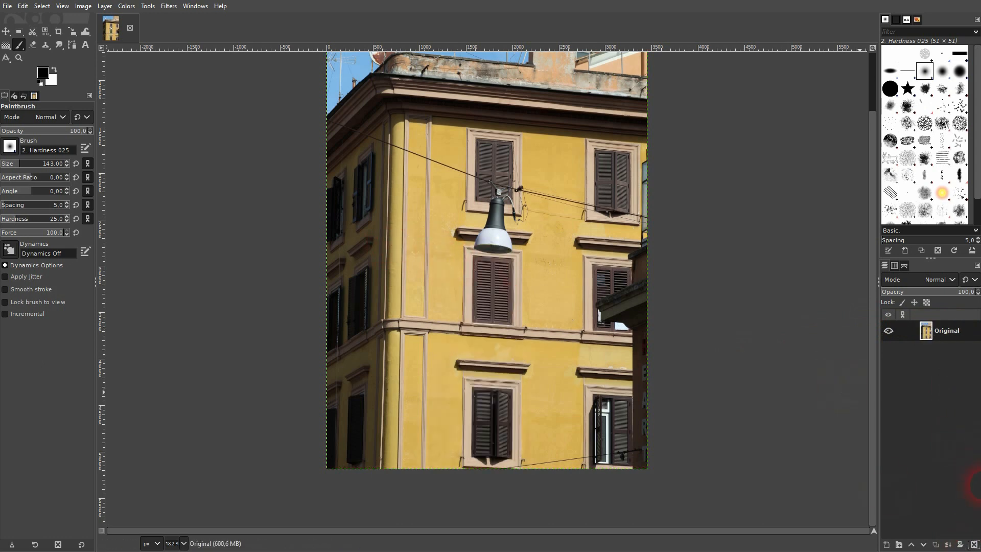
Duplicate the Original layer and draw a closed cone-shaped path from the lamp's rim down past the photo's bottom edge
{"action": "left_click", "coordinate": [935, 545]}
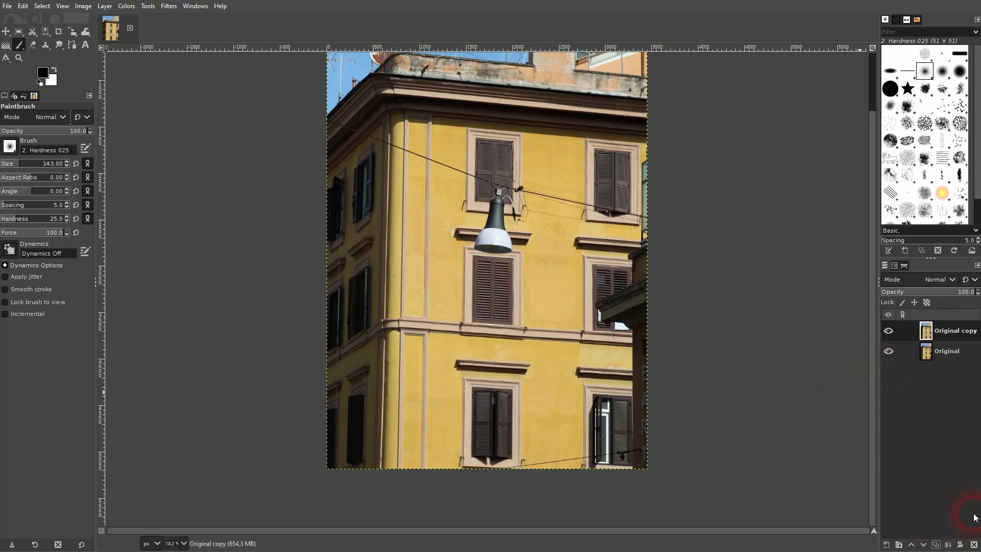
{"action": "left_click", "coordinate": [72, 43]}
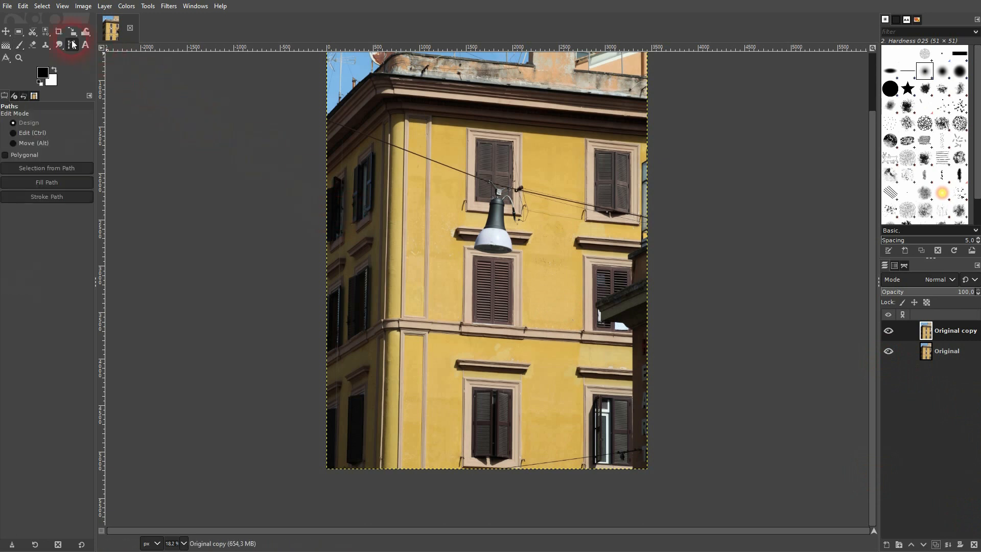
{"action": "scroll", "coordinate": [511, 281], "scroll_direction": "up", "scroll_amount": 7}
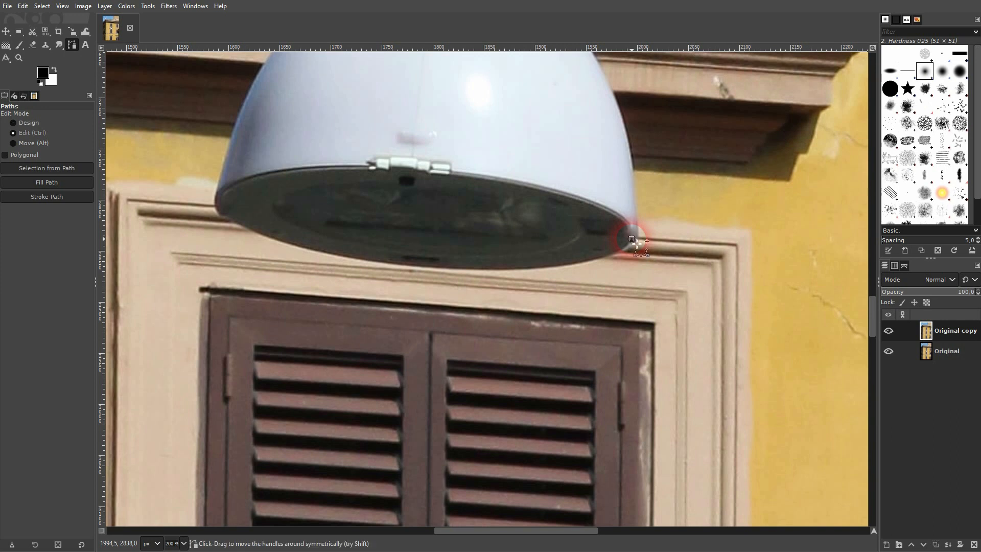
{"action": "scroll", "coordinate": [636, 240], "scroll_direction": "down", "scroll_amount": 7}
{"action": "left_click", "coordinate": [639, 486]}
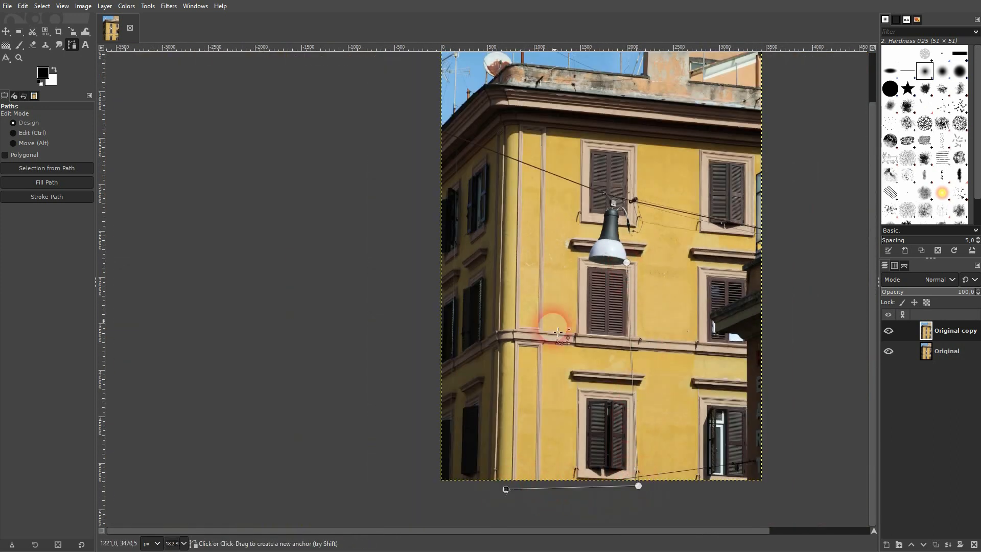
{"action": "scroll", "coordinate": [603, 258], "scroll_direction": "up", "scroll_amount": 6}
{"action": "left_click", "coordinate": [463, 246]}
{"action": "left_click", "coordinate": [774, 274], "text": "ctrl"}
Bend the path's upper segment along the curve of the lamp's rim and adjust the two bottom anchors
{"action": "left_click_drag", "start_coordinate": [622, 266], "coordinate": [637, 230]}
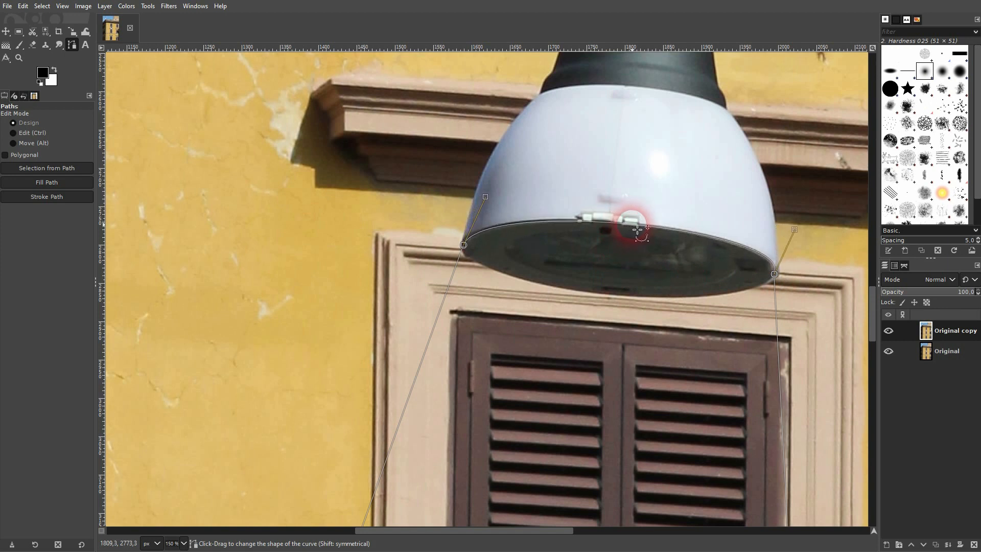
{"action": "scroll", "coordinate": [502, 300], "scroll_direction": "down", "scroll_amount": 5}
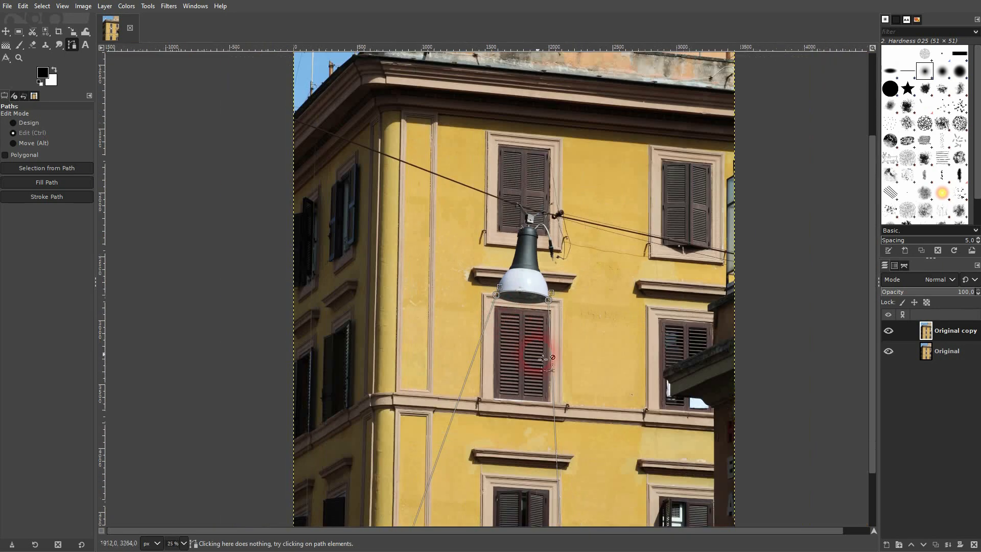
{"action": "scroll", "coordinate": [540, 403], "scroll_direction": "down", "scroll_amount": 2}
{"action": "scroll", "coordinate": [514, 409], "scroll_direction": "down", "scroll_amount": 2}
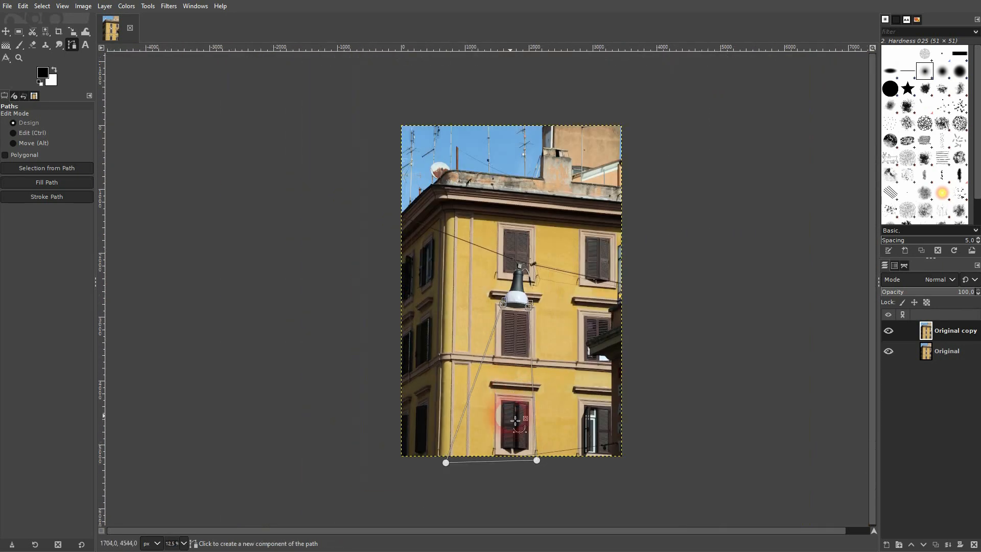
{"action": "scroll", "coordinate": [511, 421], "scroll_direction": "up", "scroll_amount": 1}
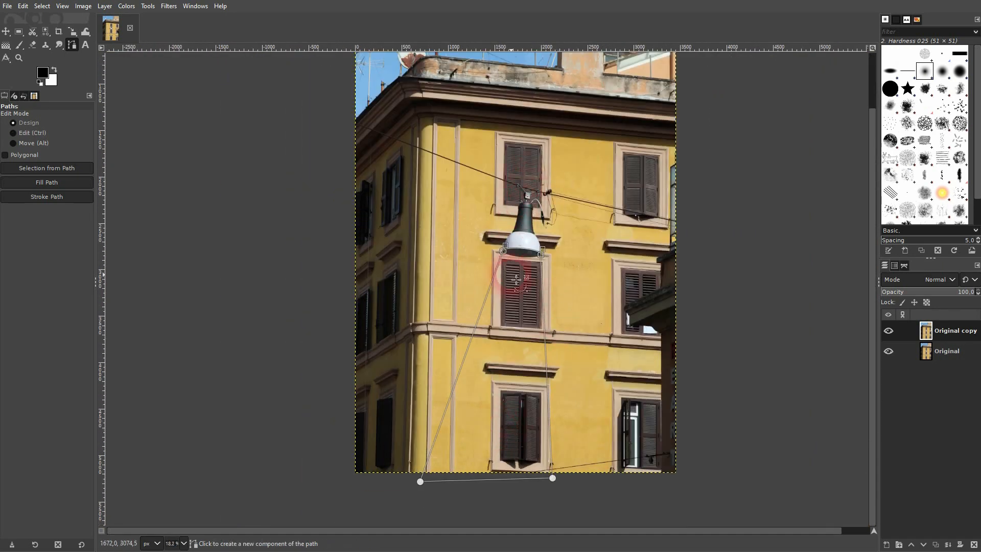
{"action": "left_click_drag", "start_coordinate": [423, 487], "coordinate": [431, 484]}
{"action": "mouse_move", "coordinate": [560, 484]}
{"action": "left_mouse_down"}
{"action": "mouse_move", "coordinate": [606, 483]}
{"action": "mouse_move", "coordinate": [562, 482]}
{"action": "left_mouse_up"}
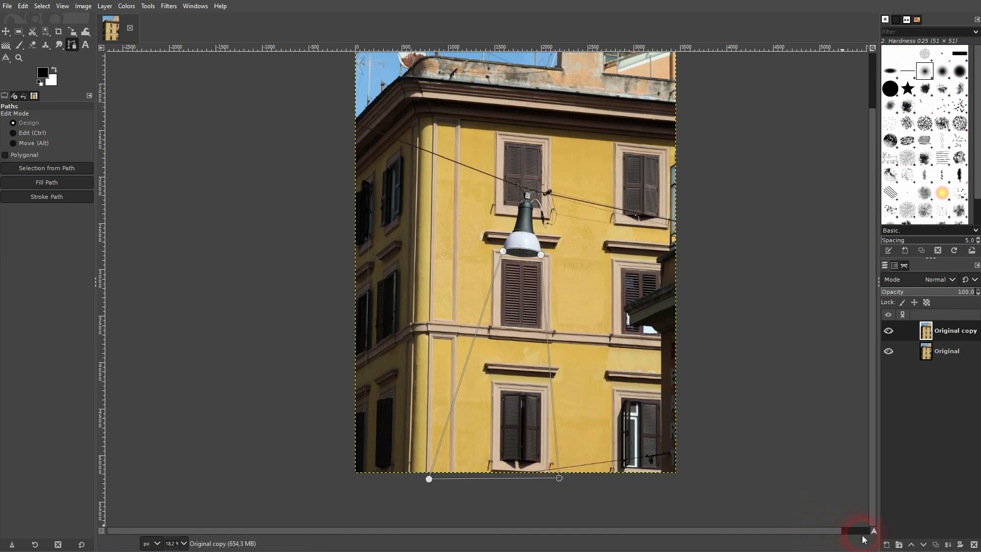
Create a new layer named light, filled with Transparency
{"action": "left_click", "coordinate": [887, 546]}
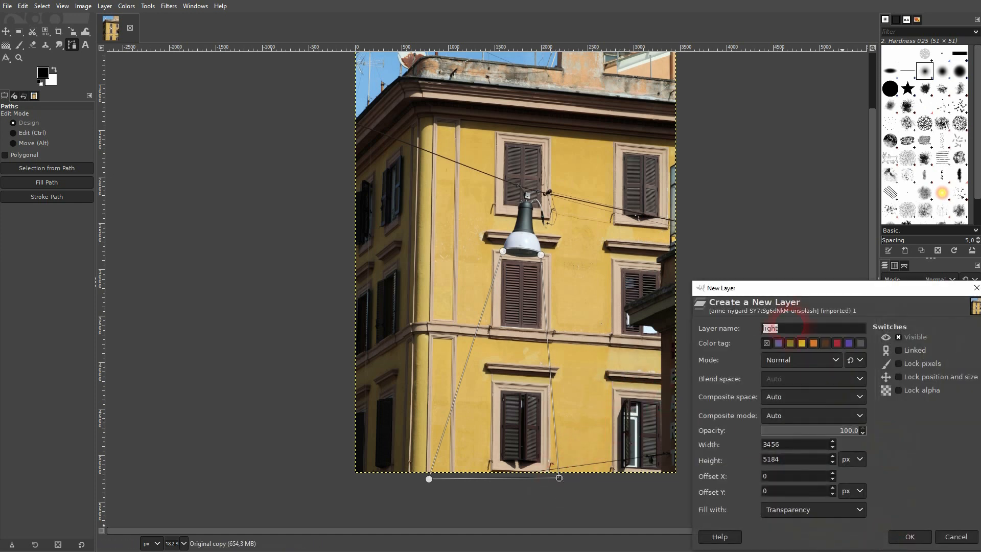
{"action": "left_click", "coordinate": [830, 509]}
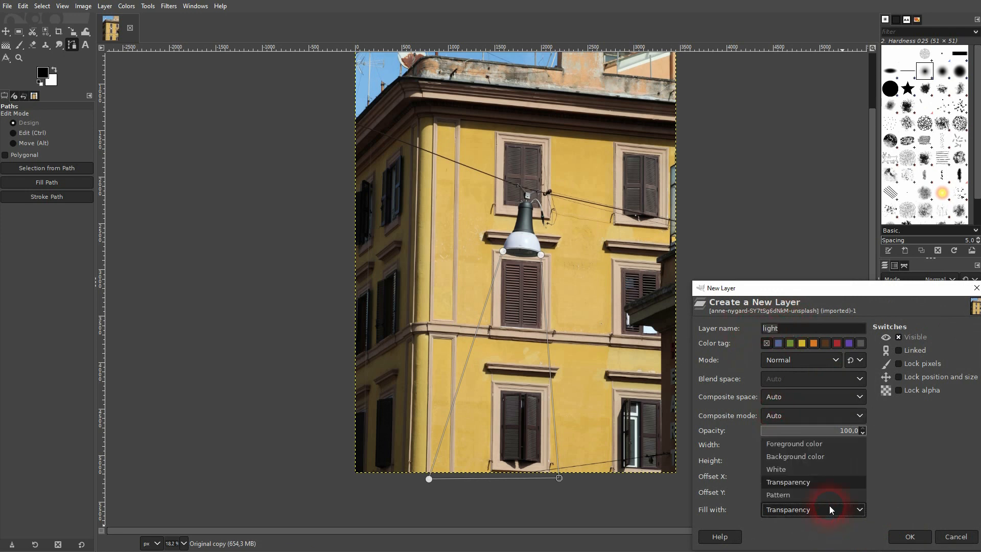
{"action": "left_click", "coordinate": [813, 483]}
{"action": "left_click", "coordinate": [918, 538]}
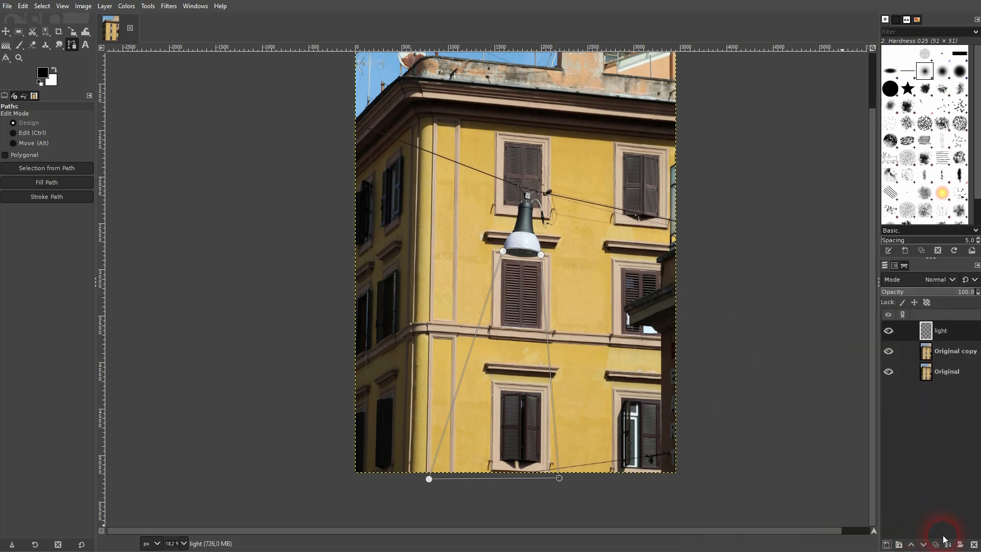
Make a selection from the cone-shaped path
{"action": "right_click", "coordinate": [506, 305]}
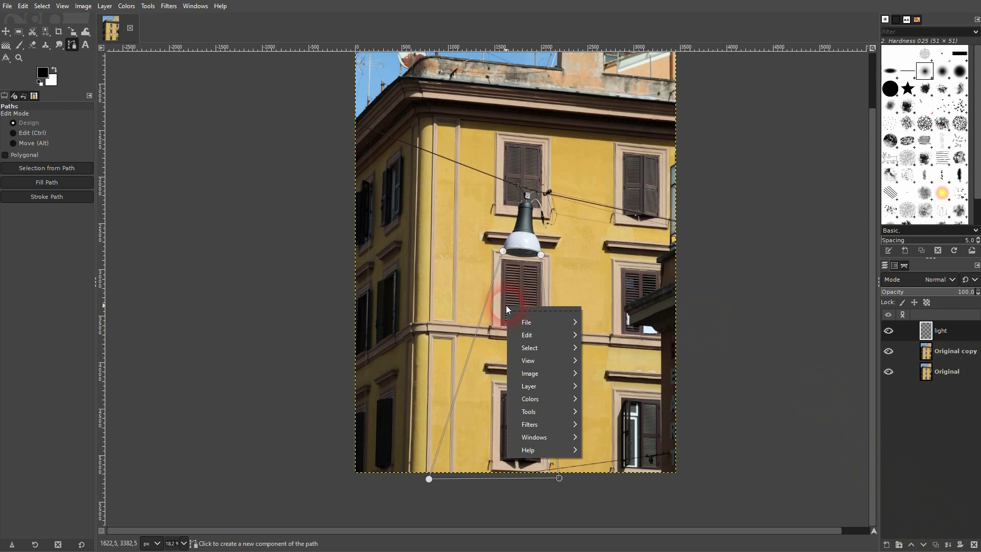
{"action": "mouse_move", "coordinate": [560, 348]}
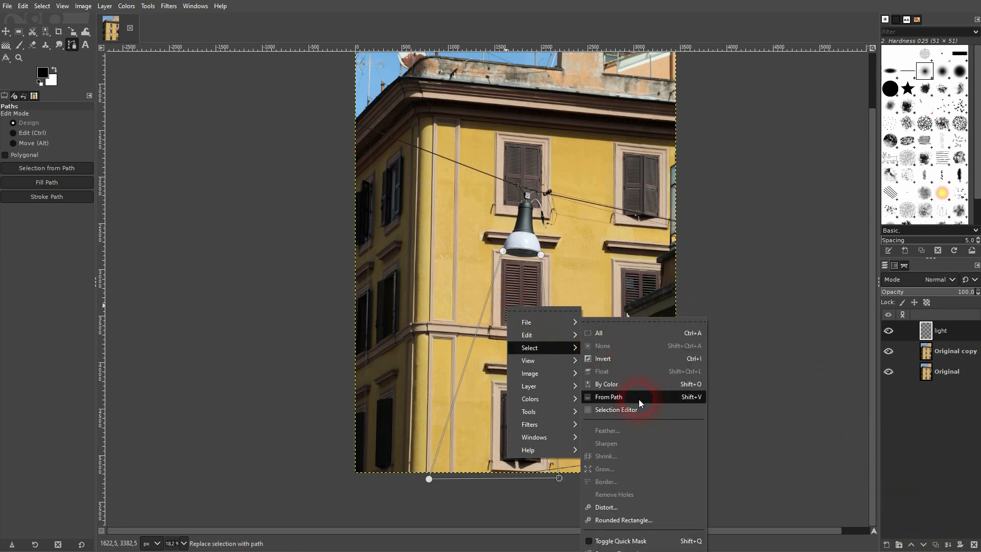
{"action": "left_click", "coordinate": [643, 400]}
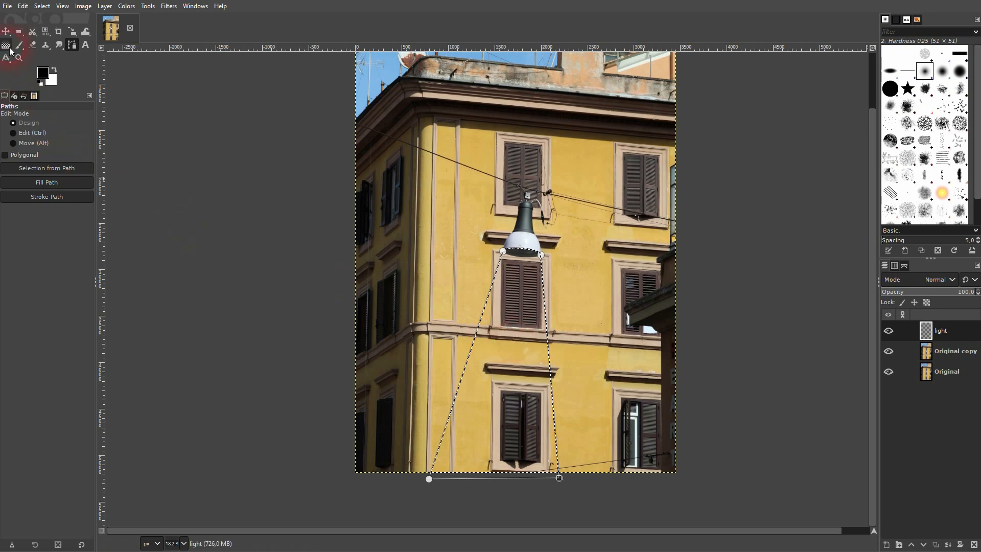
Set up the Gradient tool with the FG to Transparent gradient and the Linear shape
{"action": "mouse_move", "coordinate": [10, 49]}
{"action": "left_click", "coordinate": [68, 59]}
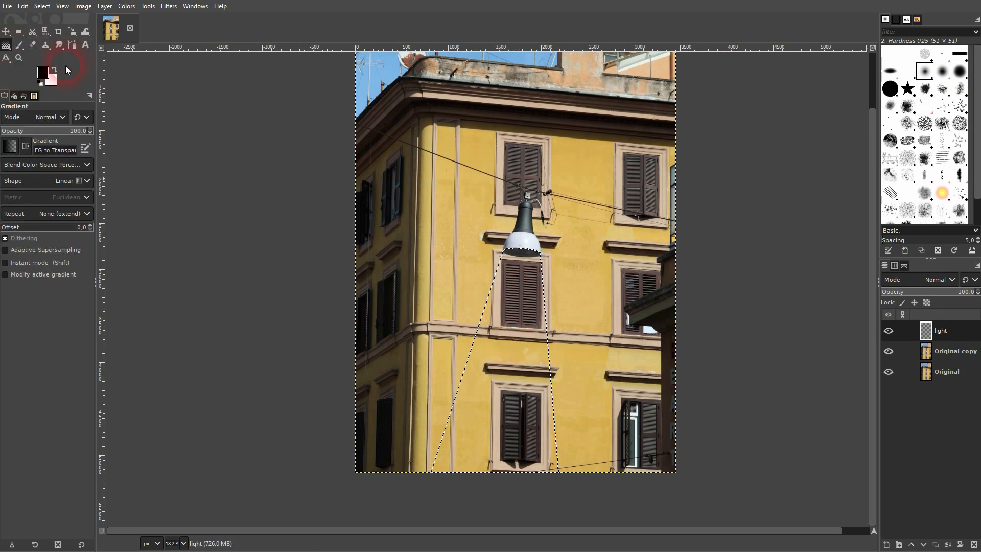
{"action": "left_click", "coordinate": [10, 146]}
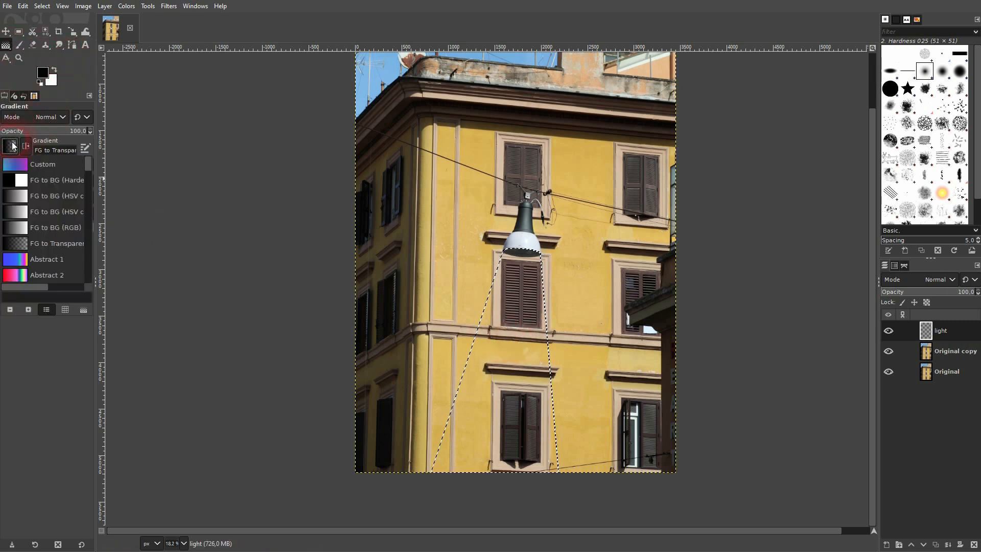
{"action": "left_click", "coordinate": [36, 238]}
{"action": "left_click", "coordinate": [43, 185]}
{"action": "left_click", "coordinate": [50, 185]}
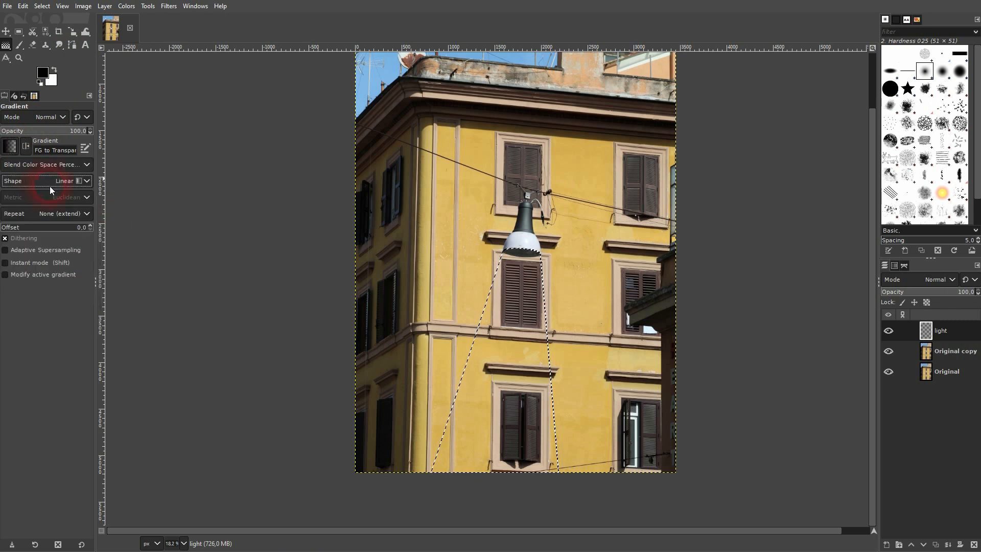
Set the foreground color to pale yellow f8f2cb
{"action": "left_click", "coordinate": [45, 73]}
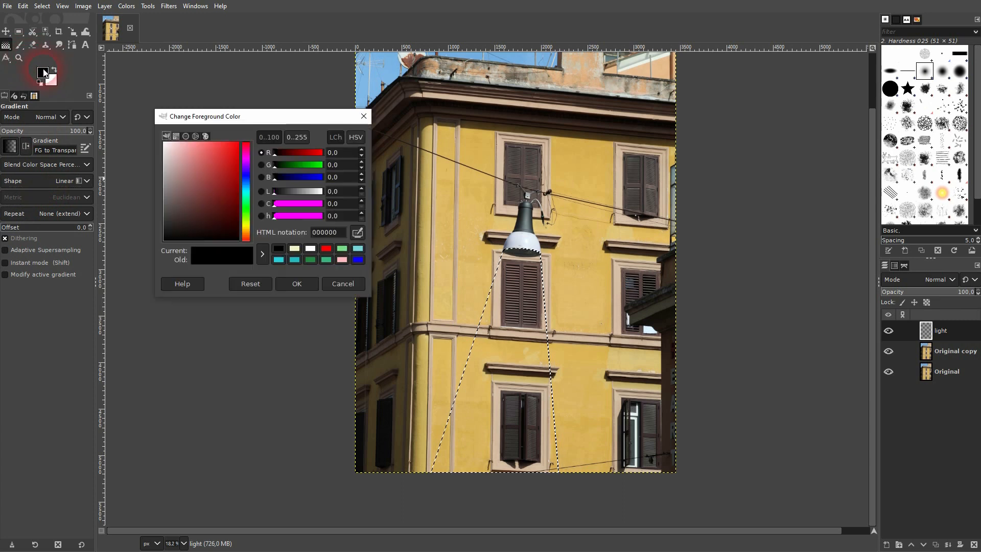
{"action": "left_click", "coordinate": [248, 222]}
{"action": "left_click", "coordinate": [249, 227]}
{"action": "left_click_drag", "start_coordinate": [193, 168], "coordinate": [176, 144]}
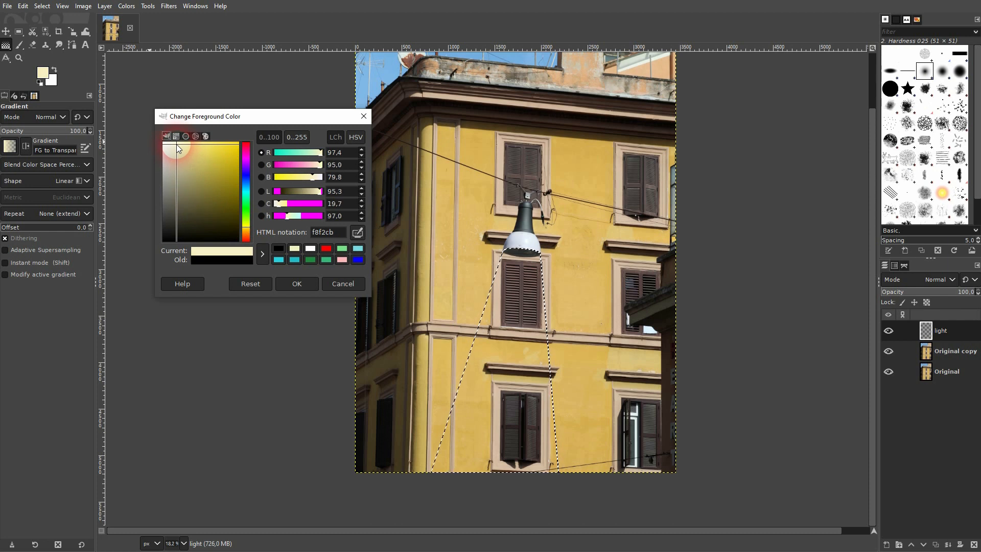
{"action": "left_click", "coordinate": [297, 284]}
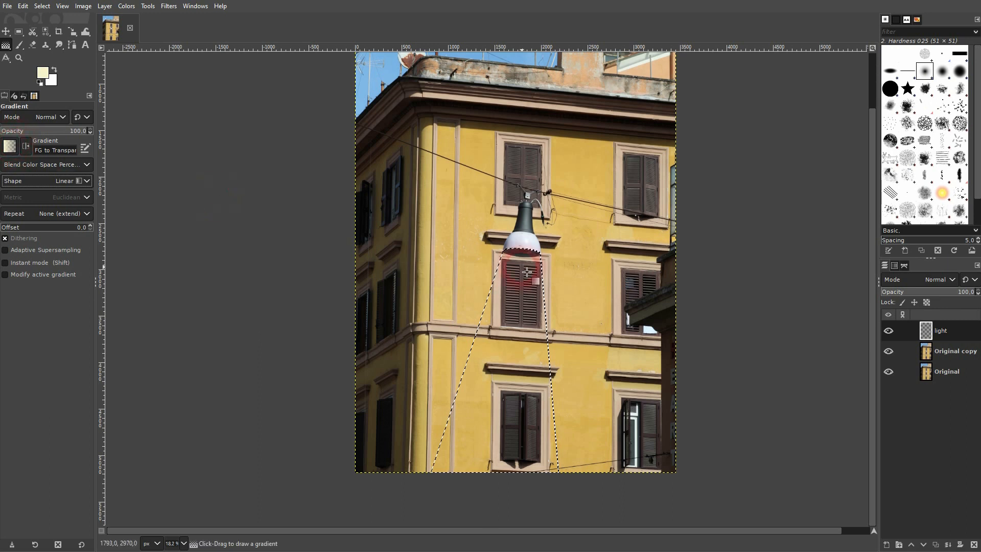
Fill the selection with a gradient from the lamp's rim to about X 1402, Y 5440 below the photo, and clear the selection
{"action": "left_click_drag", "start_coordinate": [531, 253], "coordinate": [508, 453]}
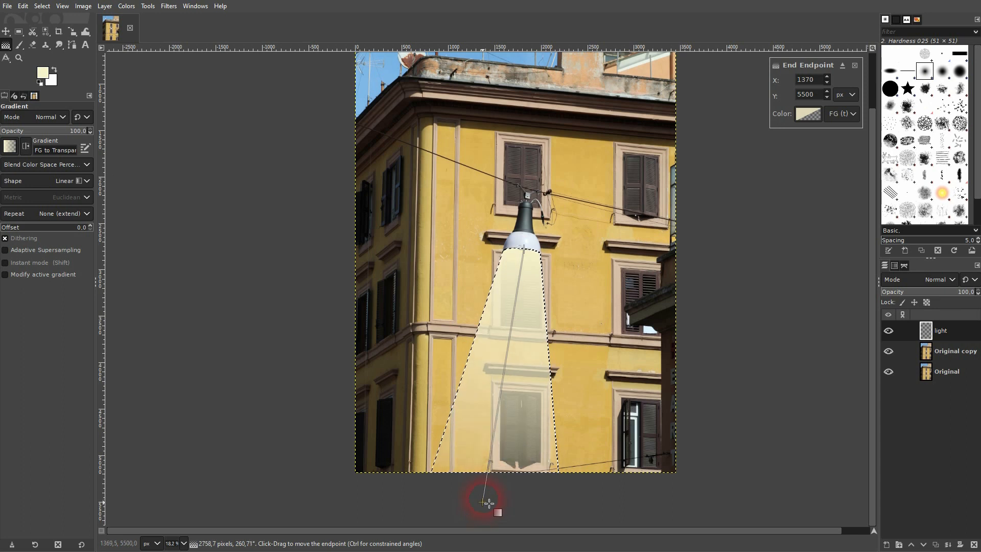
{"action": "left_click_drag", "start_coordinate": [485, 497], "coordinate": [486, 497]}
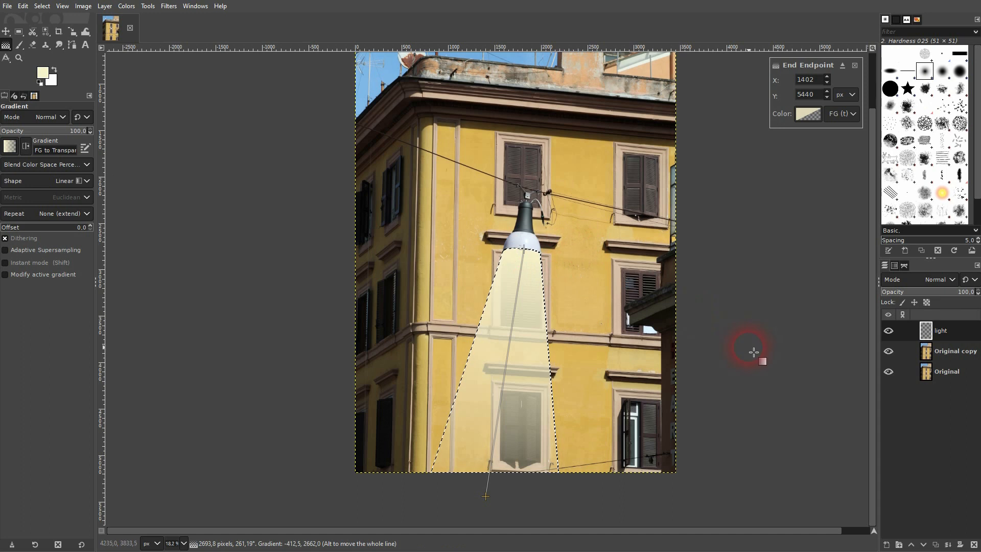
{"action": "left_click", "coordinate": [5, 32]}
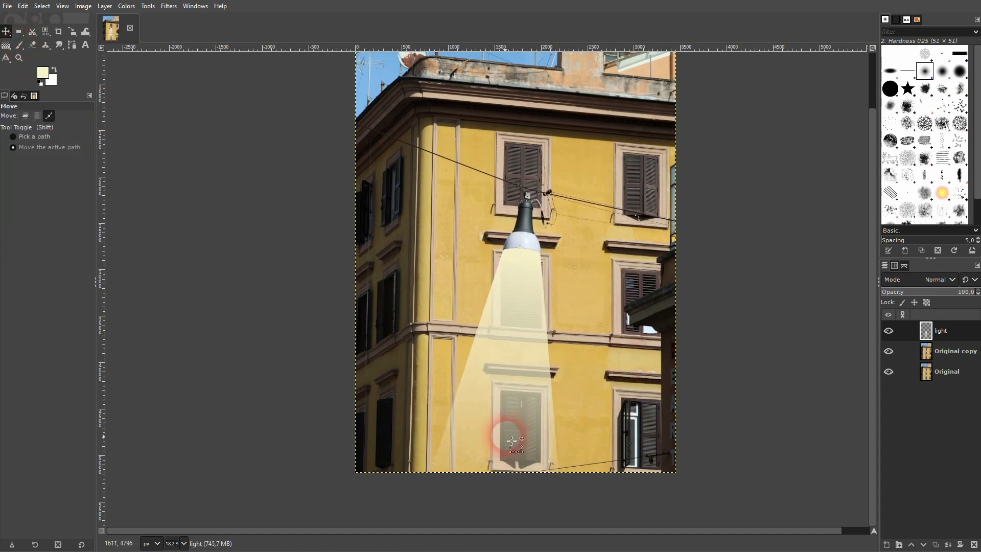
{"action": "scroll", "coordinate": [508, 443], "scroll_direction": "up", "scroll_amount": 2, "text": "ctrl"}
{"action": "scroll", "coordinate": [507, 444], "scroll_direction": "up", "scroll_amount": 1, "text": "ctrl"}
{"action": "scroll", "coordinate": [506, 443], "scroll_direction": "down", "scroll_amount": 1, "text": "ctrl"}
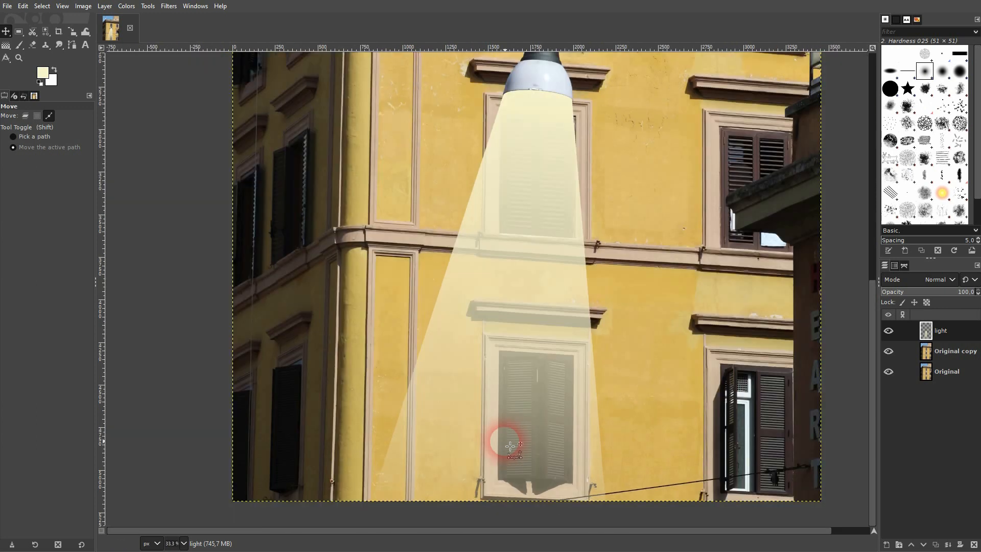
{"action": "scroll", "coordinate": [529, 429], "scroll_direction": "down", "scroll_amount": 1, "text": "ctrl"}
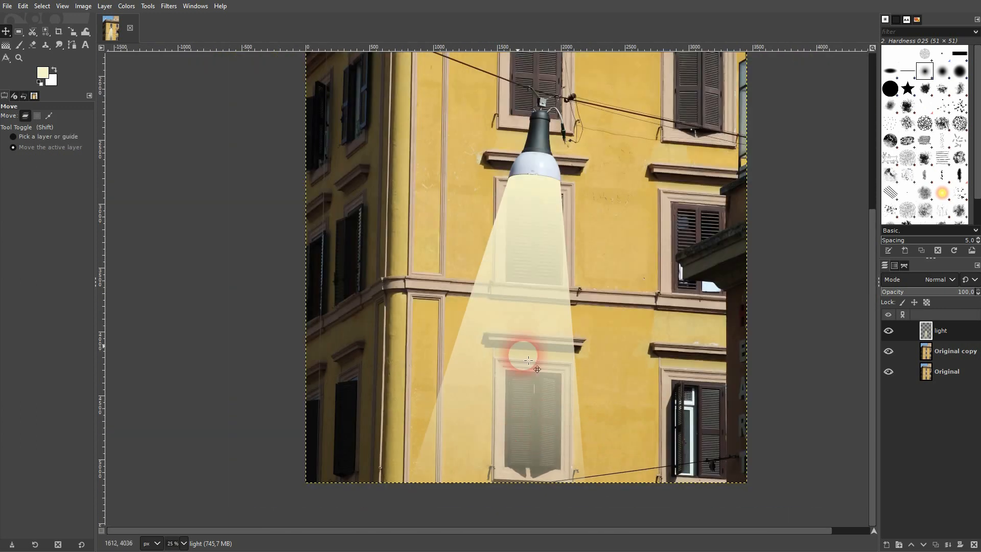
Apply a Gaussian Blur with Size X 25.66 to the light layer to soften the beam's edges
{"action": "left_click", "coordinate": [168, 7]}
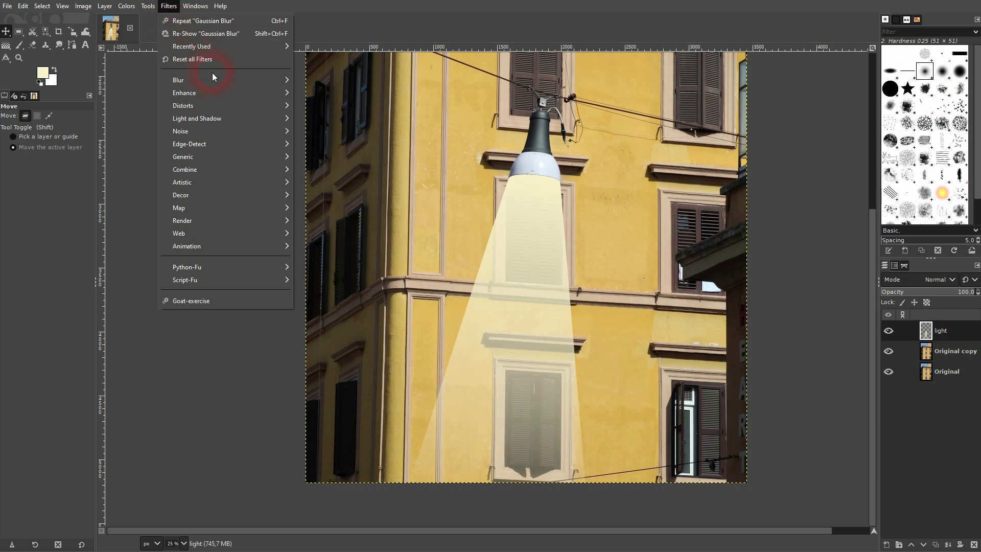
{"action": "mouse_move", "coordinate": [228, 81]}
{"action": "left_click", "coordinate": [350, 96]}
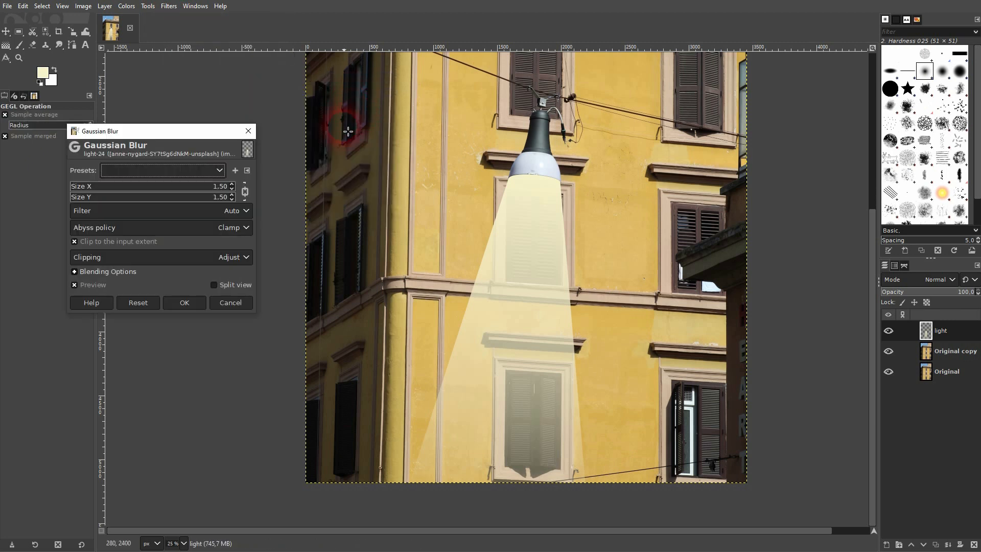
{"action": "double_click", "coordinate": [97, 286]}
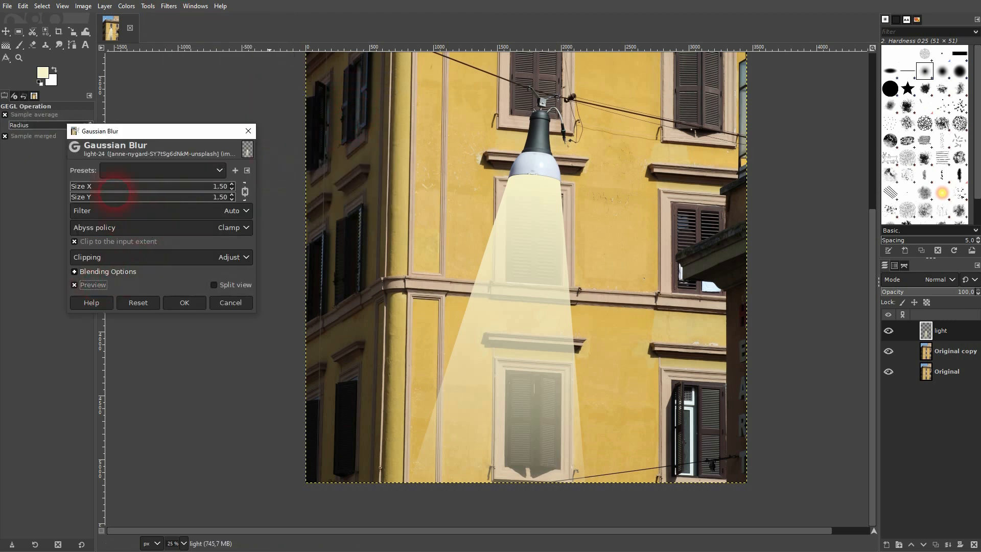
{"action": "left_click", "coordinate": [133, 189]}
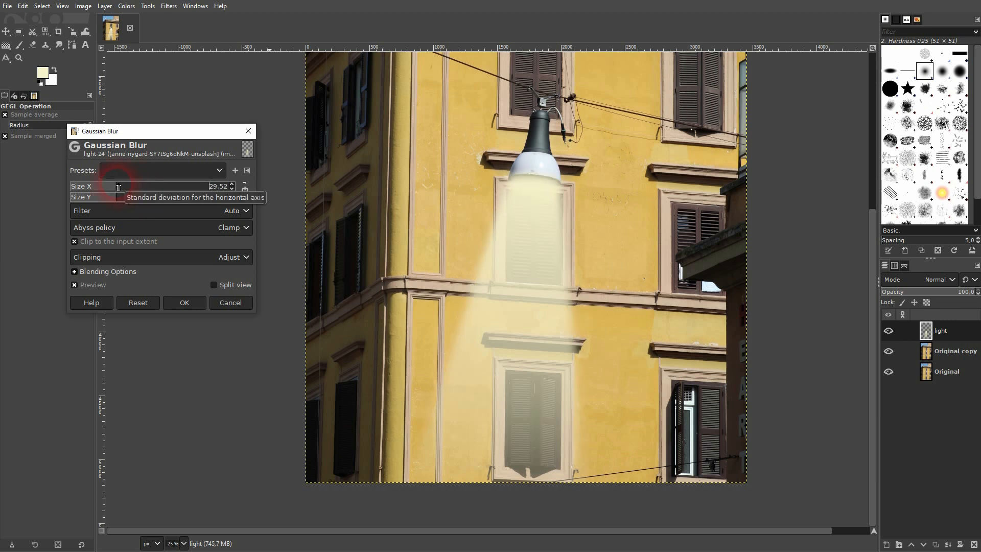
{"action": "left_click_drag", "start_coordinate": [118, 187], "coordinate": [114, 187]}
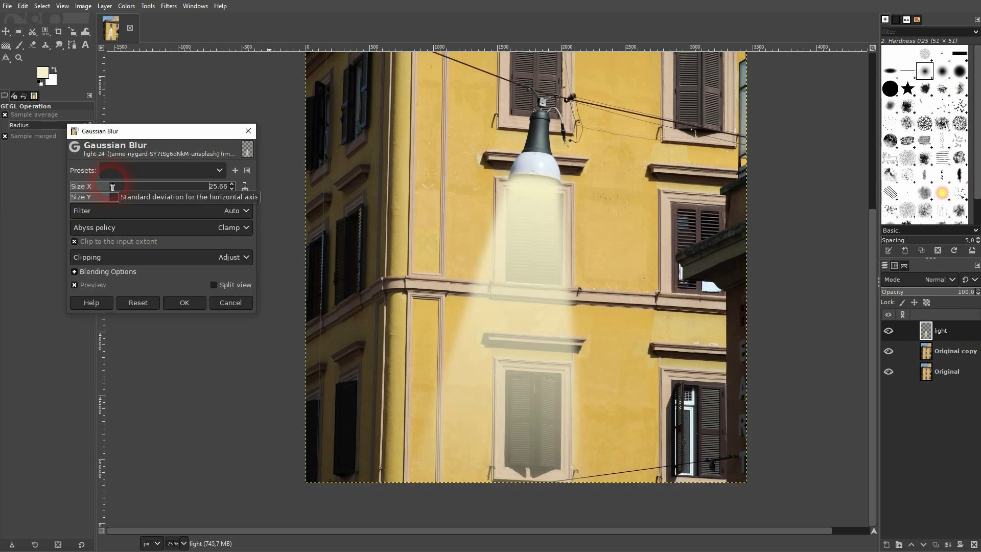
{"action": "left_click", "coordinate": [199, 304]}
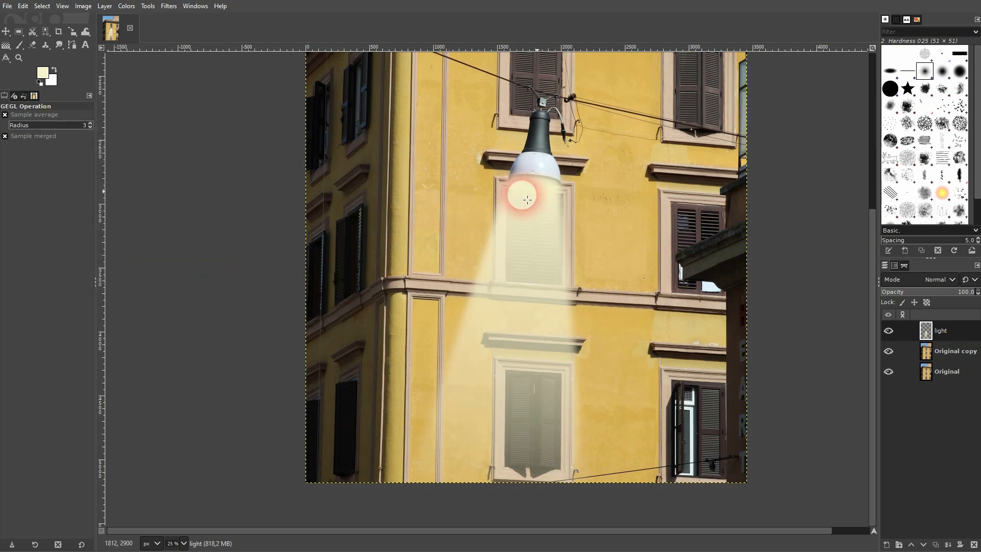
Inspect the lamp's rim at 100% zoom with the light layer hidden and shown again
{"action": "key", "text": "1"}
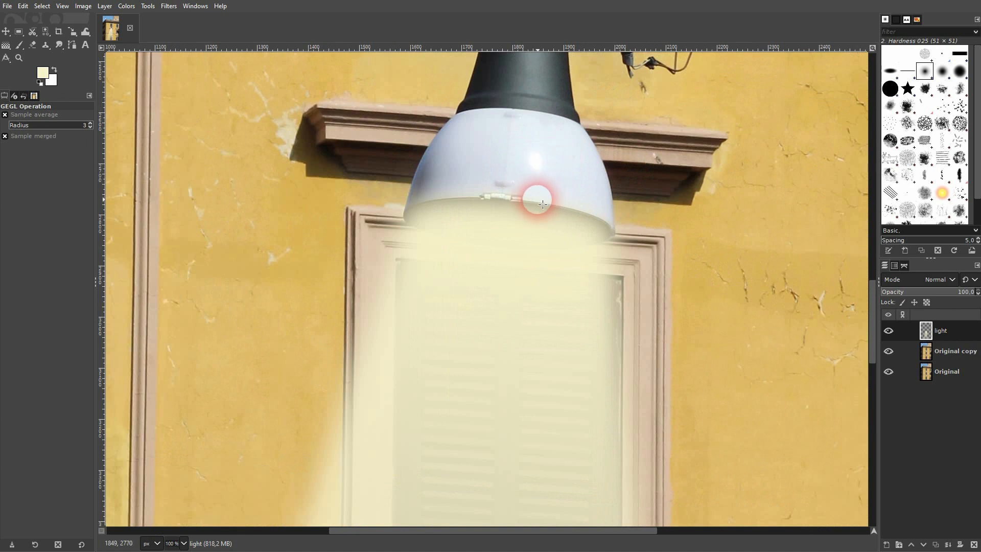
{"action": "left_click", "coordinate": [889, 331]}
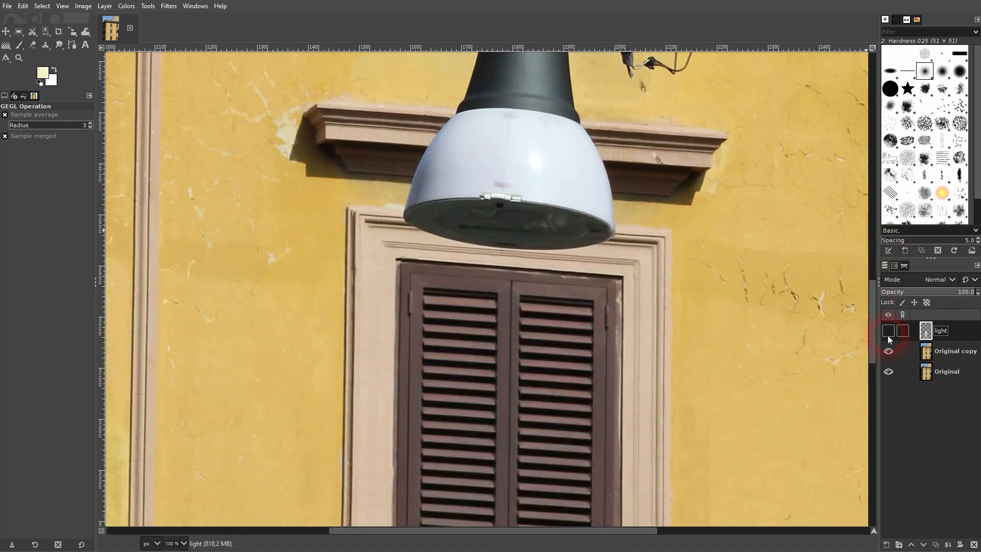
{"action": "left_click", "coordinate": [889, 338]}
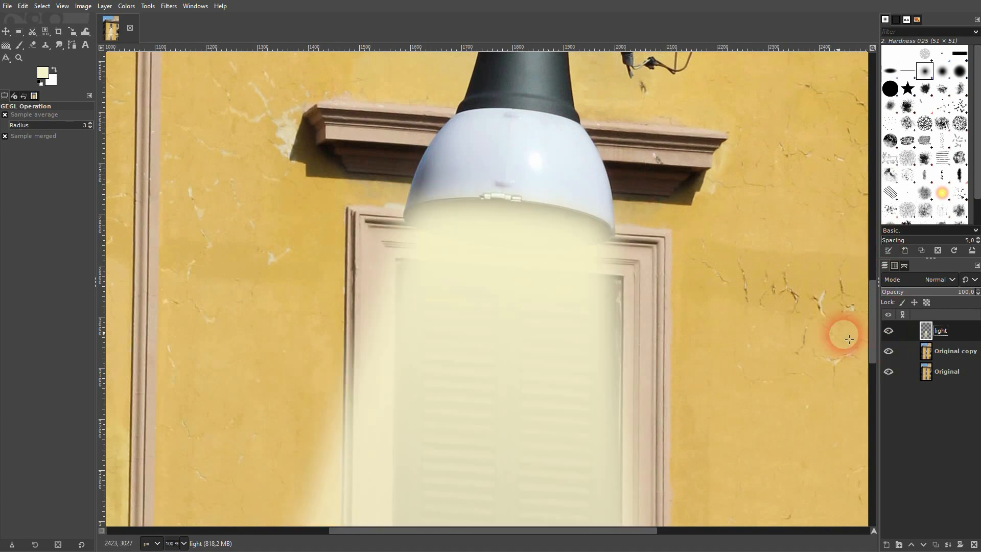
Add a white (full opacity) layer mask to the light layer
{"action": "right_click", "coordinate": [923, 337]}
{"action": "left_click", "coordinate": [895, 162]}
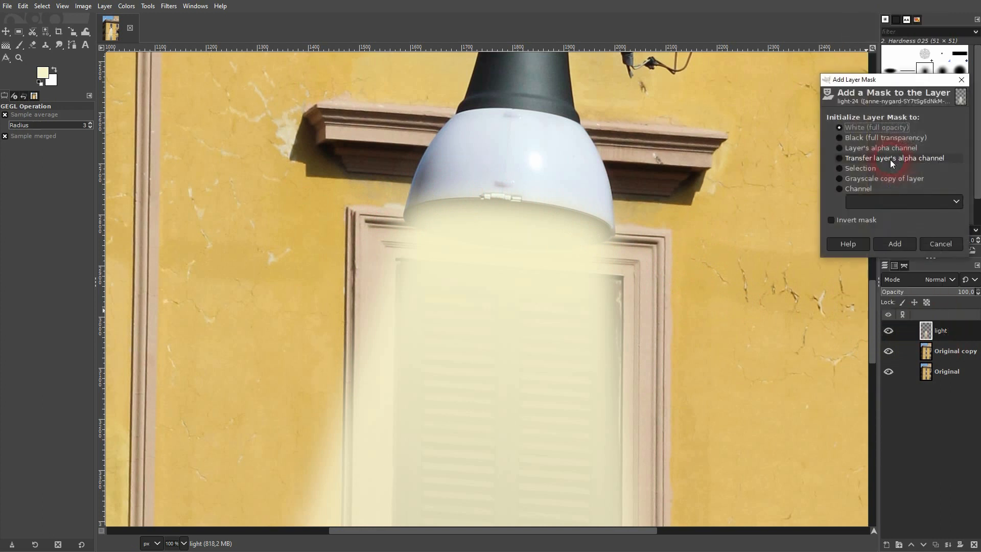
{"action": "left_click", "coordinate": [894, 243]}
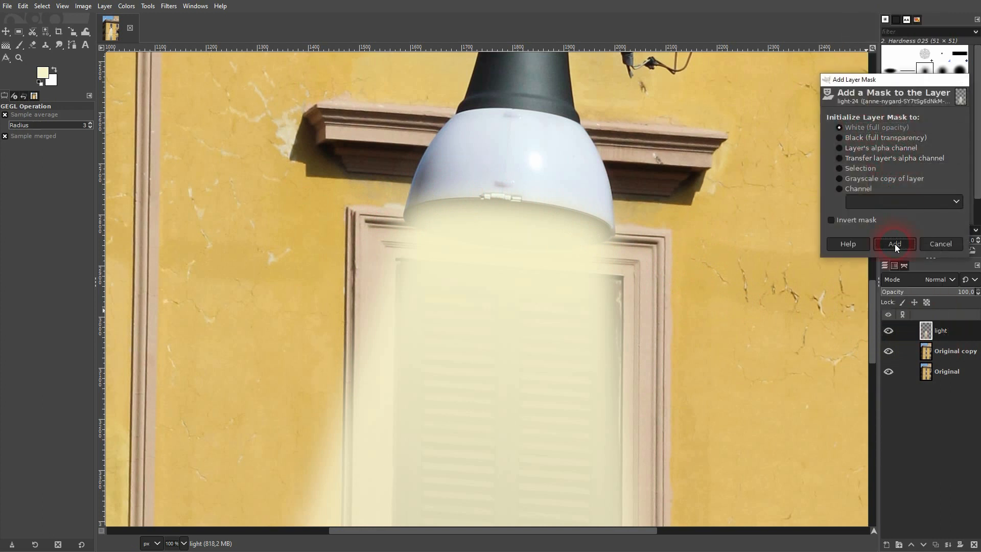
Paint black on the light layer's mask along the lamp's rim with a size 93 soft brush to remove the light spilling onto the shade
{"action": "left_click", "coordinate": [18, 46]}
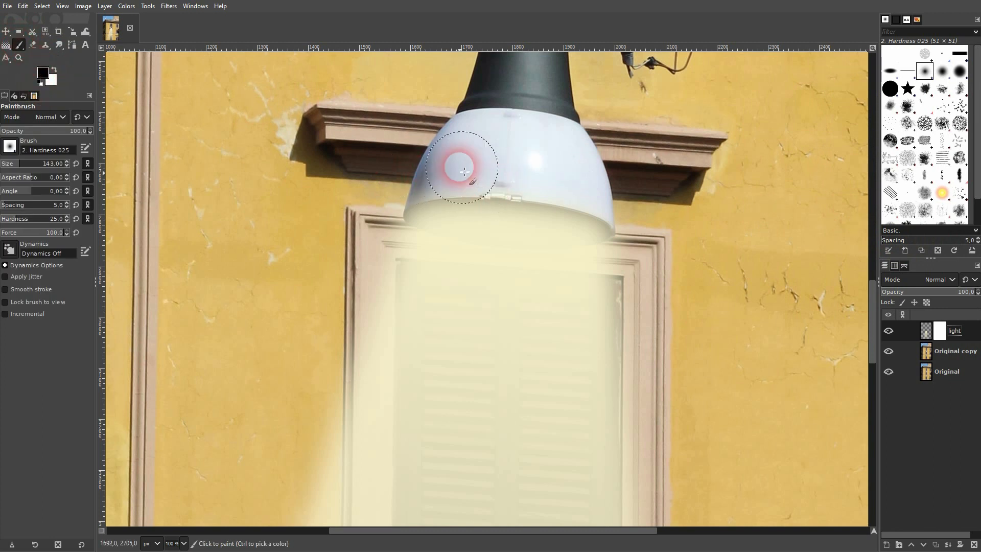
{"action": "left_click", "coordinate": [18, 165]}
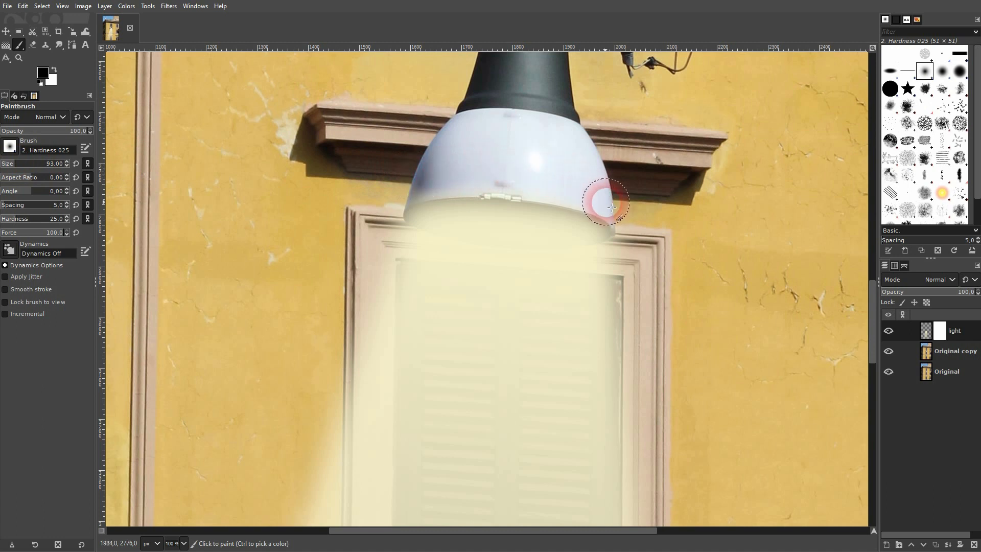
{"action": "mouse_move", "coordinate": [560, 190]}
{"action": "left_mouse_down"}
{"action": "mouse_move", "coordinate": [430, 190]}
{"action": "mouse_move", "coordinate": [373, 208]}
{"action": "left_mouse_up"}
{"action": "scroll", "coordinate": [552, 195], "scroll_direction": "up", "scroll_amount": 1}
{"action": "scroll", "coordinate": [552, 195], "scroll_direction": "up", "scroll_amount": 2}
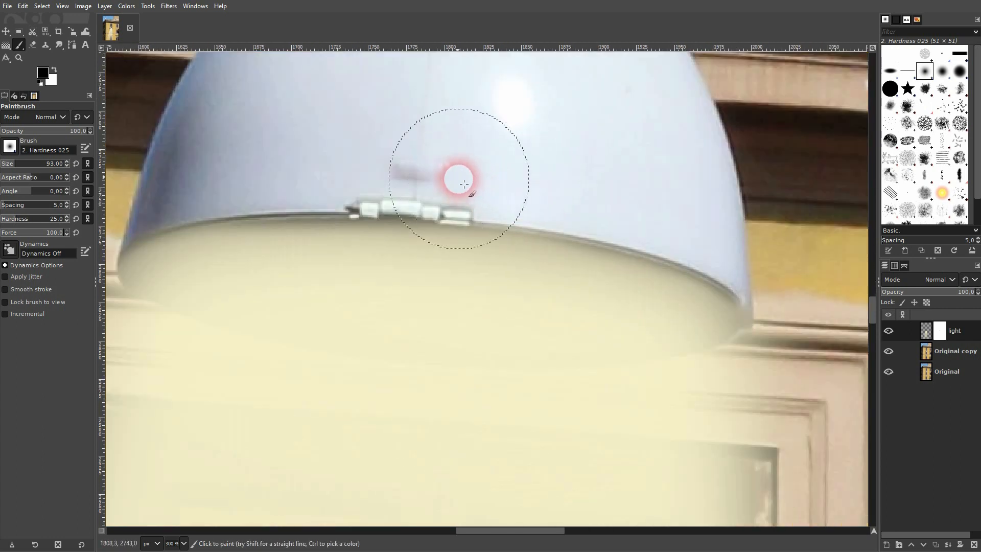
{"action": "scroll", "coordinate": [448, 169], "scroll_direction": "down", "scroll_amount": 1}
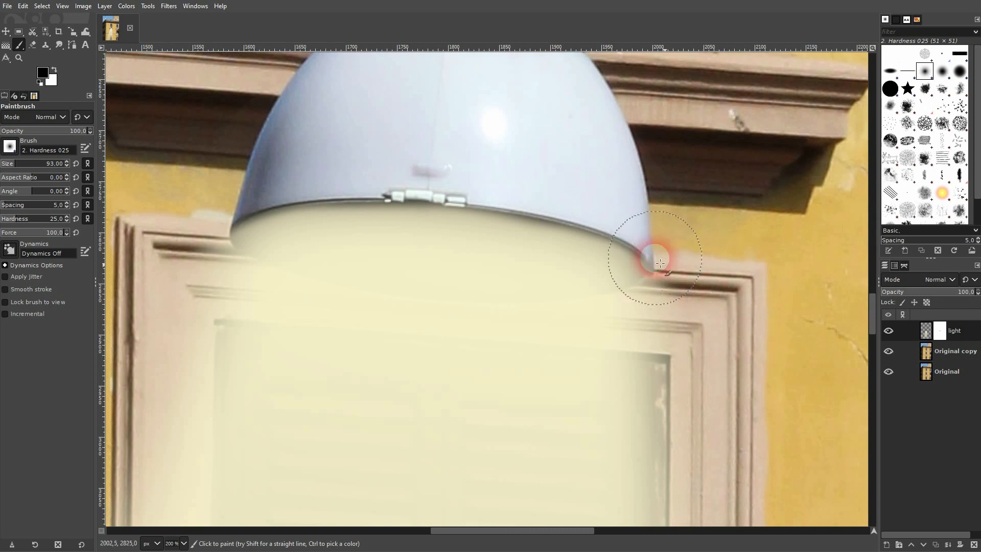
Examine the beam against the whole building with the light layer hidden and shown again
{"action": "scroll", "coordinate": [504, 171], "scroll_direction": "down", "scroll_amount": 8}
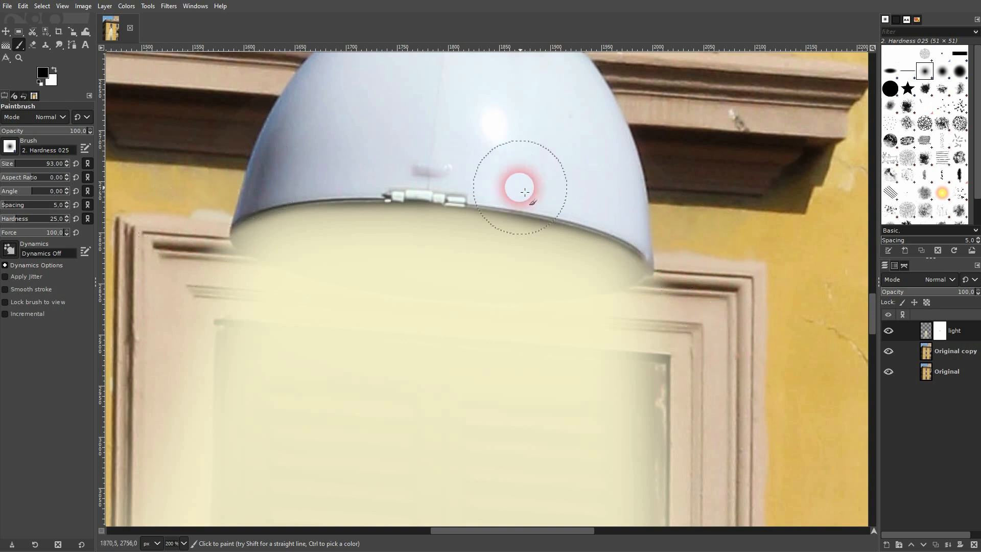
{"action": "scroll", "coordinate": [409, 250], "scroll_direction": "up", "scroll_amount": 2}
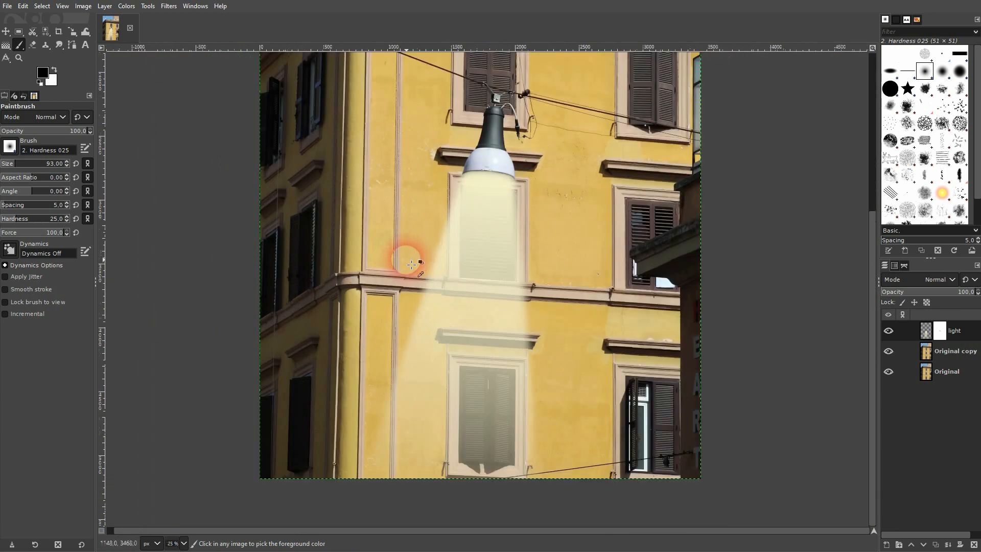
{"action": "scroll", "coordinate": [496, 287], "scroll_direction": "up", "scroll_amount": 5}
{"action": "scroll", "coordinate": [508, 307], "scroll_direction": "down", "scroll_amount": 3}
{"action": "scroll", "coordinate": [509, 311], "scroll_direction": "up", "scroll_amount": 1}
{"action": "scroll", "coordinate": [501, 324], "scroll_direction": "down", "scroll_amount": 2}
{"action": "scroll", "coordinate": [508, 345], "scroll_direction": "up", "scroll_amount": 1}
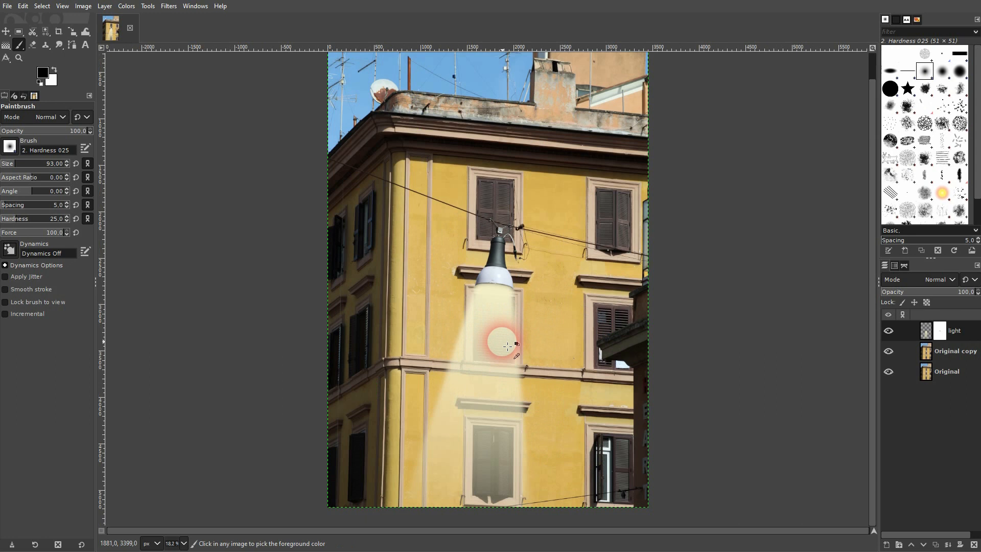
{"action": "left_click", "coordinate": [889, 332]}
{"action": "left_click", "coordinate": [890, 331]}
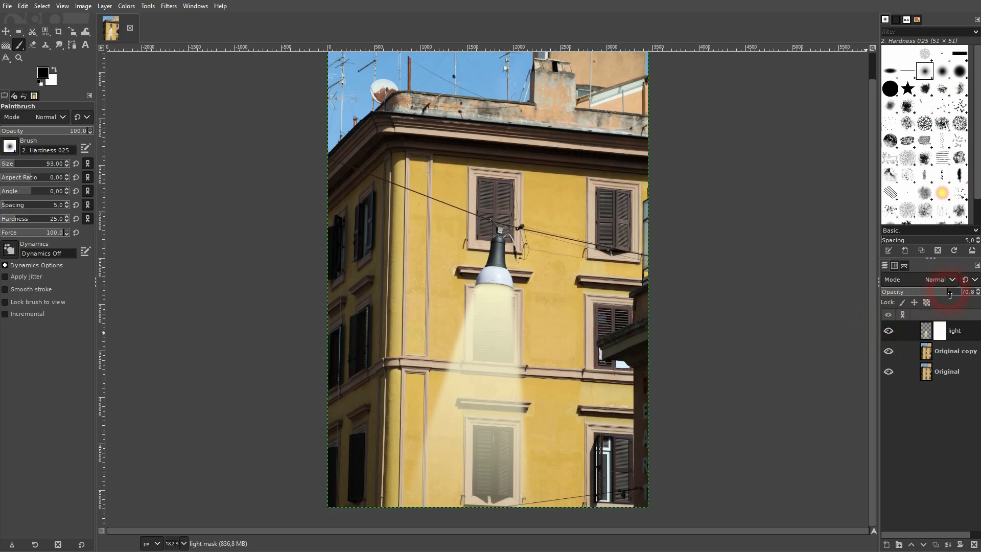
Lower the light layer's opacity to 80.5 and toggle its visibility to compare the effect
{"action": "mouse_move", "coordinate": [950, 295]}
{"action": "left_mouse_down"}
{"action": "mouse_move", "coordinate": [917, 291]}
{"action": "mouse_move", "coordinate": [954, 299]}
{"action": "left_mouse_up"}
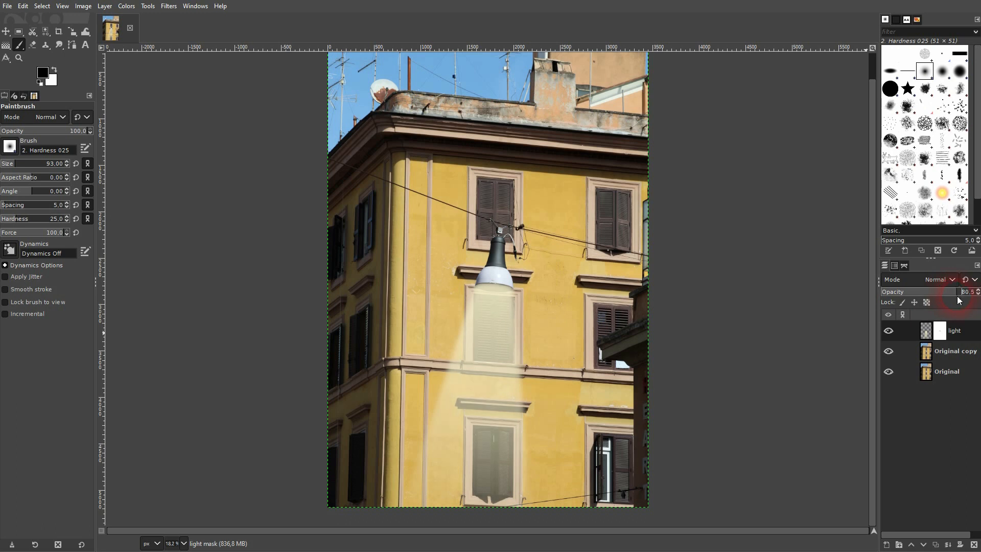
{"action": "left_click", "coordinate": [890, 331]}
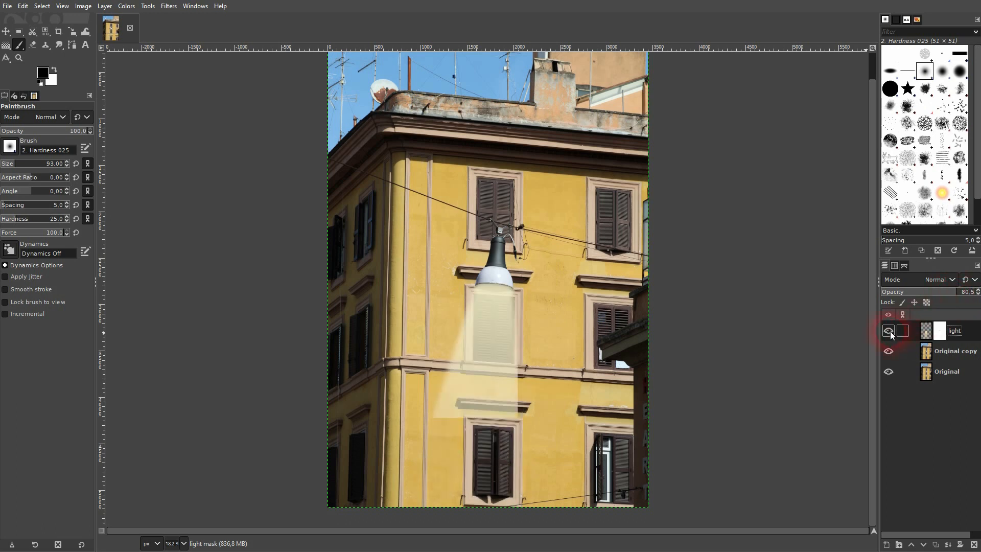